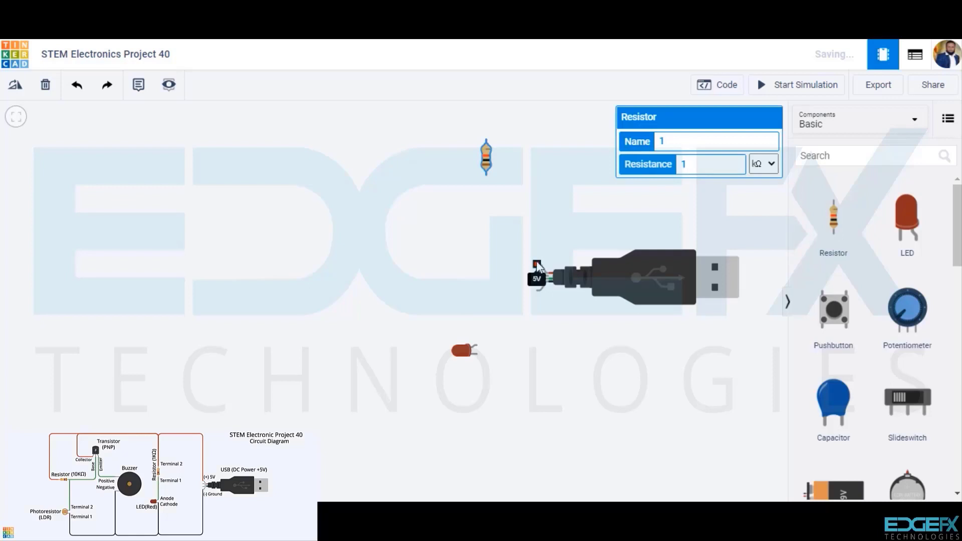
Wire the USB connector's 5V lead over the top to the 1 kΩ resistor's upper terminal and color the wire red
{"action": "left_click", "coordinate": [537, 264]}
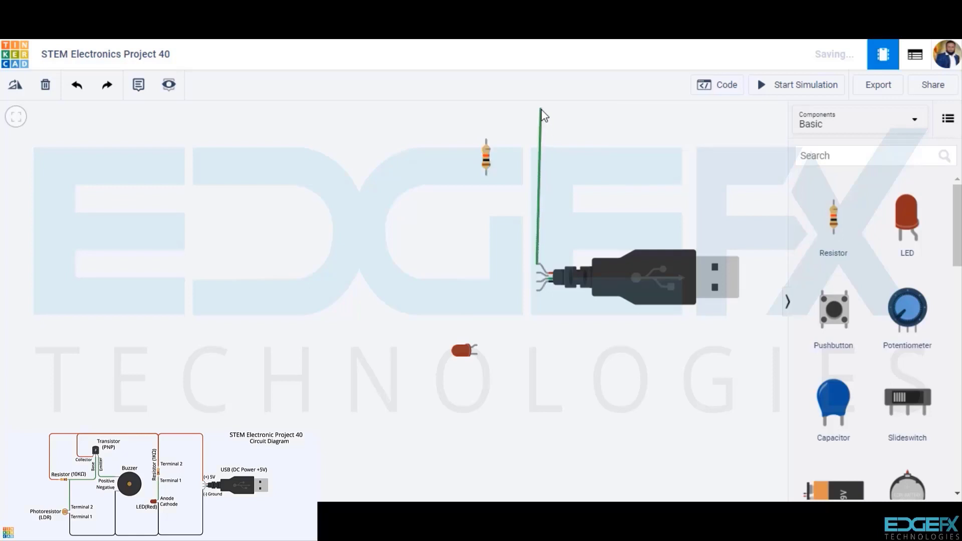
{"action": "left_click", "coordinate": [537, 108]}
{"action": "left_click", "coordinate": [485, 108]}
{"action": "left_click", "coordinate": [486, 140]}
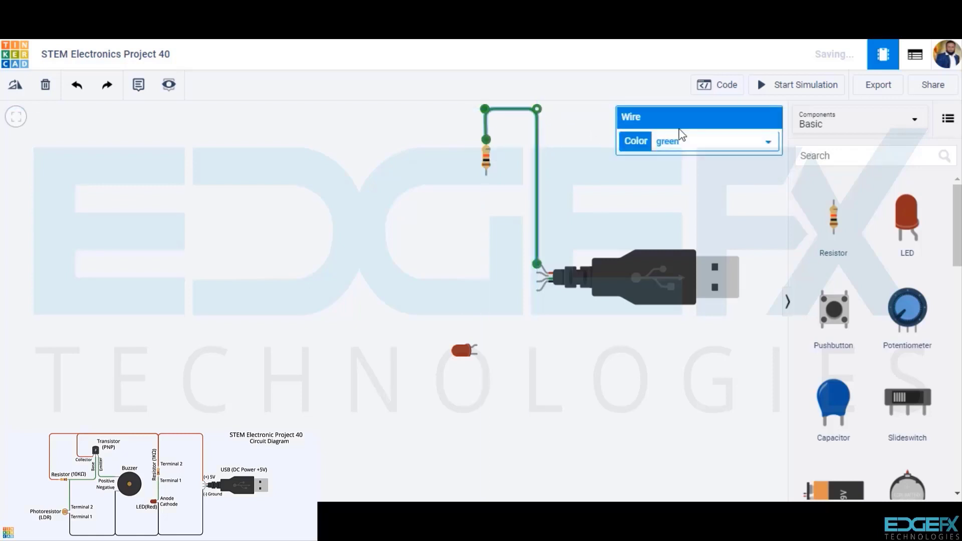
{"action": "left_click", "coordinate": [682, 139]}
{"action": "left_click", "coordinate": [683, 168]}
{"action": "left_click", "coordinate": [586, 196]}
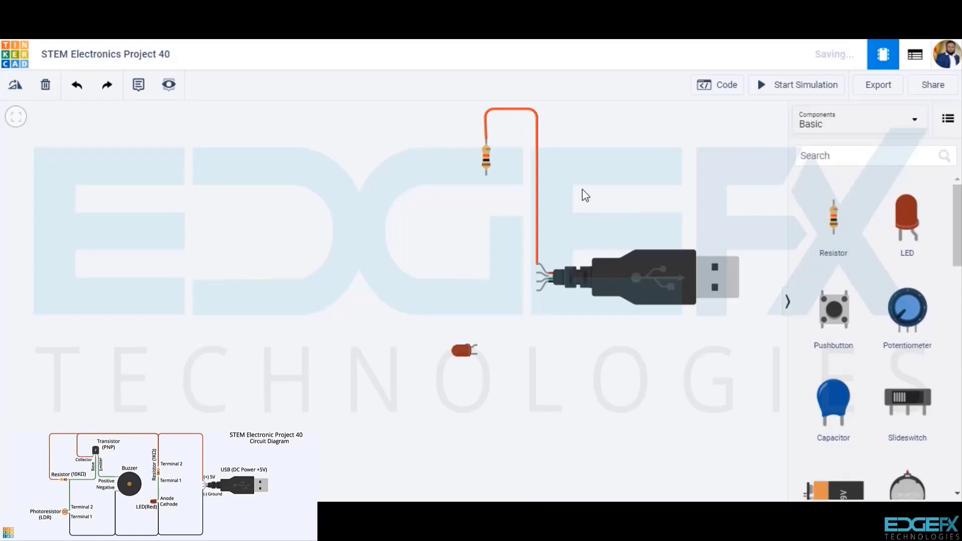
Connect the 1 kΩ resistor's lower terminal to the LED's anode with a green wire
{"action": "left_click", "coordinate": [487, 175]}
{"action": "left_click", "coordinate": [476, 354]}
{"action": "left_click", "coordinate": [505, 370]}
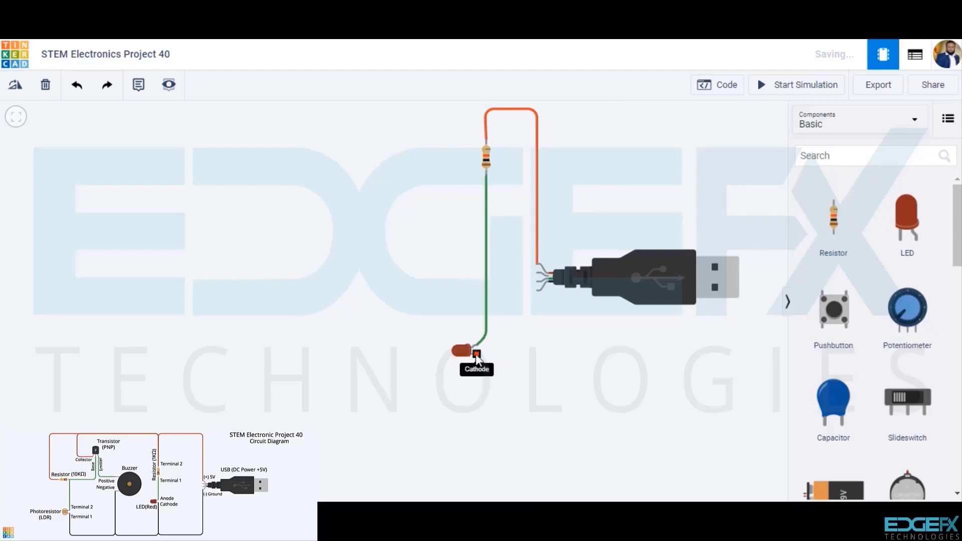
Wire the LED's cathode to the USB connector's ground lead along the bottom and color the wire black
{"action": "left_click", "coordinate": [477, 355]}
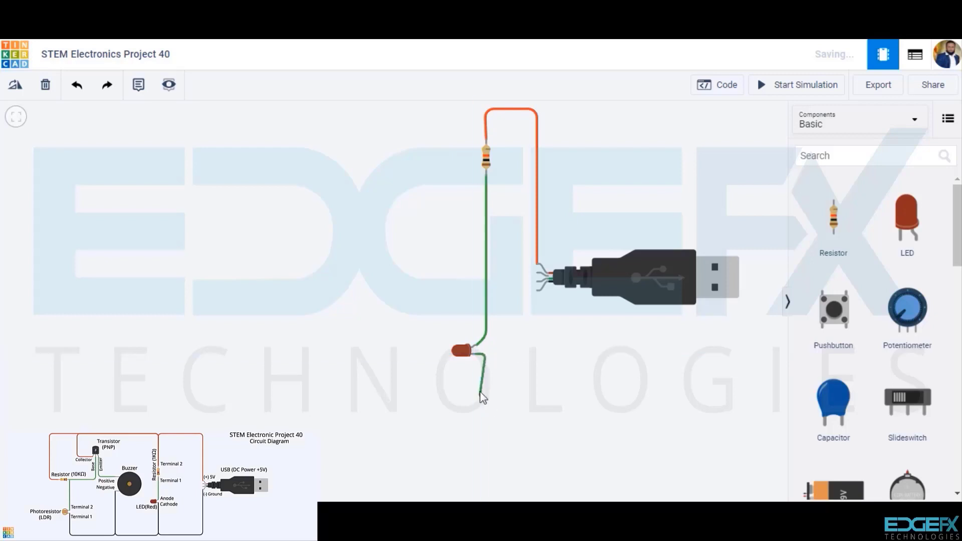
{"action": "left_click", "coordinate": [486, 417]}
{"action": "left_click", "coordinate": [537, 291]}
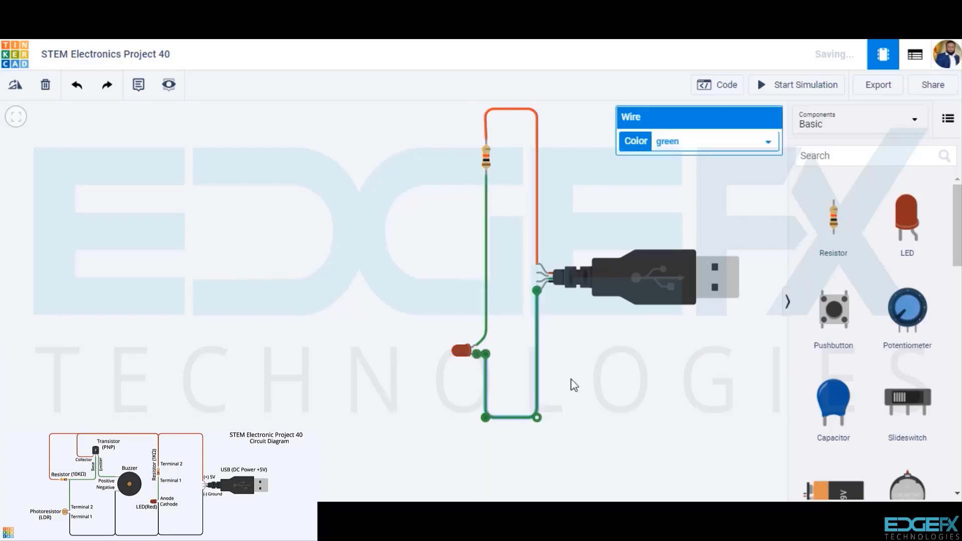
{"action": "left_click", "coordinate": [717, 141]}
{"action": "left_click", "coordinate": [701, 156]}
{"action": "left_click", "coordinate": [577, 368]}
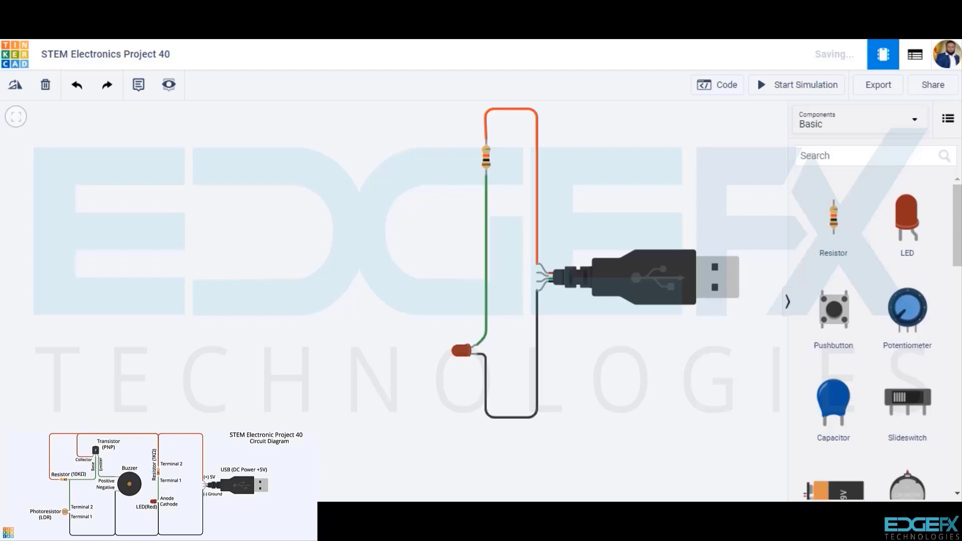
Place a photoresistor to the left of the LED and rotate it so its leads face right
{"action": "scroll", "coordinate": [870, 325], "scroll_direction": "down", "scroll_amount": 10}
{"action": "left_click_drag", "start_coordinate": [907, 373], "coordinate": [233, 336]}
{"action": "left_click", "coordinate": [17, 83]}
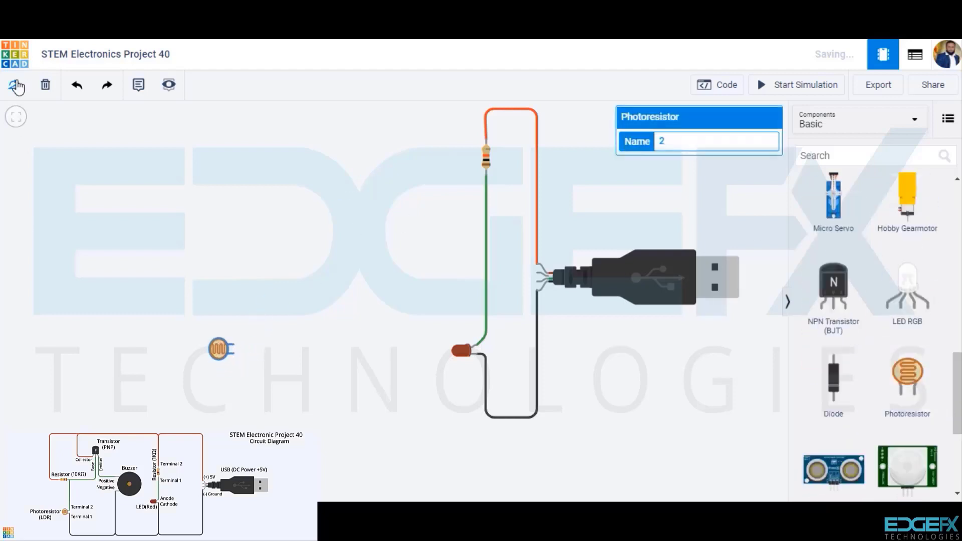
Find the PNP transistor by searching for "pnp" and place it left of the 1 kΩ resistor
{"action": "scroll", "coordinate": [880, 280], "scroll_direction": "down", "scroll_amount": 4}
{"action": "left_click", "coordinate": [887, 157]}
{"action": "type", "text": "pnp"}
{"action": "left_click_drag", "start_coordinate": [833, 253], "coordinate": [338, 157]}
Place a second resistor above the photoresistor, left of the transistor, and set its resistance to 10 kΩ
{"action": "left_click", "coordinate": [944, 156]}
{"action": "left_click_drag", "start_coordinate": [833, 220], "coordinate": [234, 161]}
{"action": "left_click", "coordinate": [698, 158]}
{"action": "type", "text": "0"}
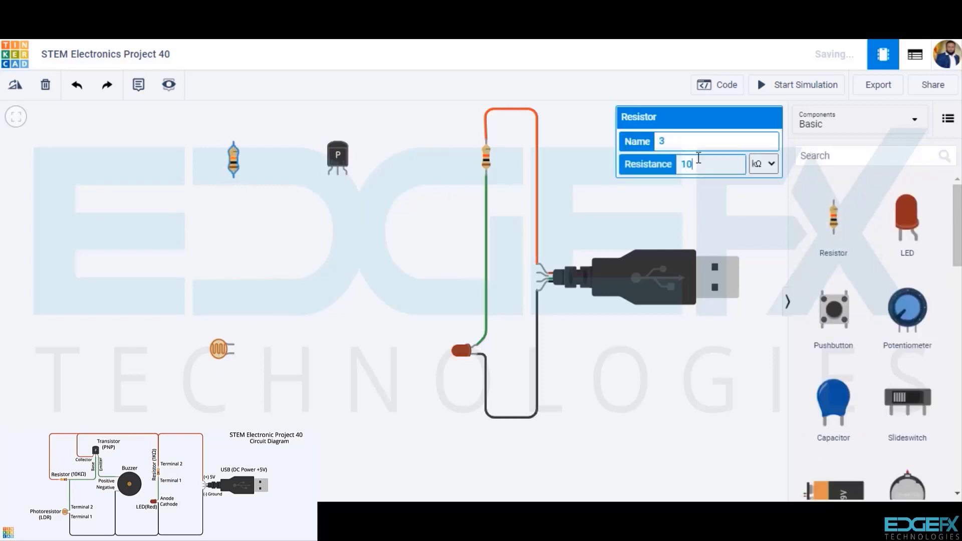
{"action": "left_click", "coordinate": [263, 179]}
Place a piezo buzzer below the transistor and rotate it so its leads face left
{"action": "scroll", "coordinate": [839, 451], "scroll_direction": "down", "scroll_amount": 10}
{"action": "left_click_drag", "start_coordinate": [842, 458], "coordinate": [401, 245]}
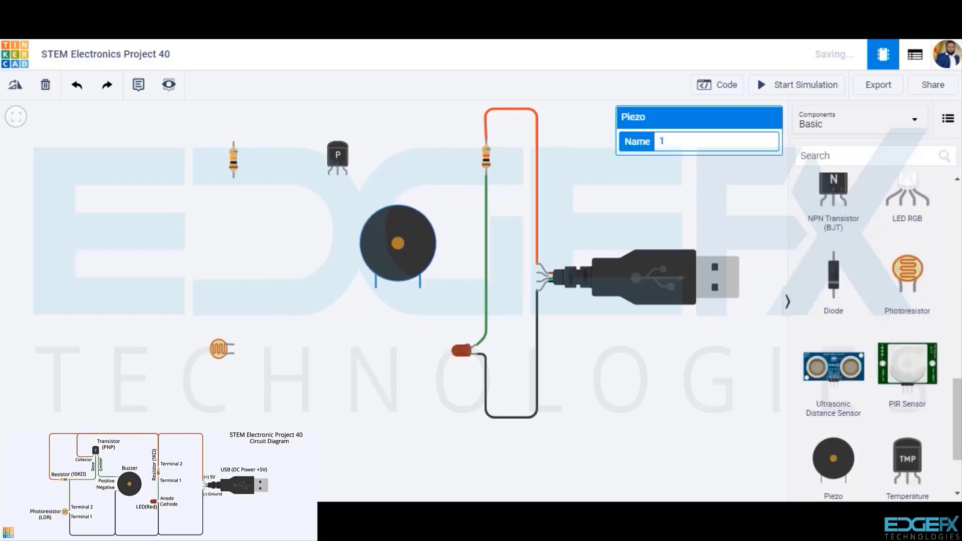
{"action": "left_click", "coordinate": [16, 86]}
{"action": "left_click_drag", "start_coordinate": [419, 283], "coordinate": [434, 274]}
{"action": "left_click", "coordinate": [362, 205]}
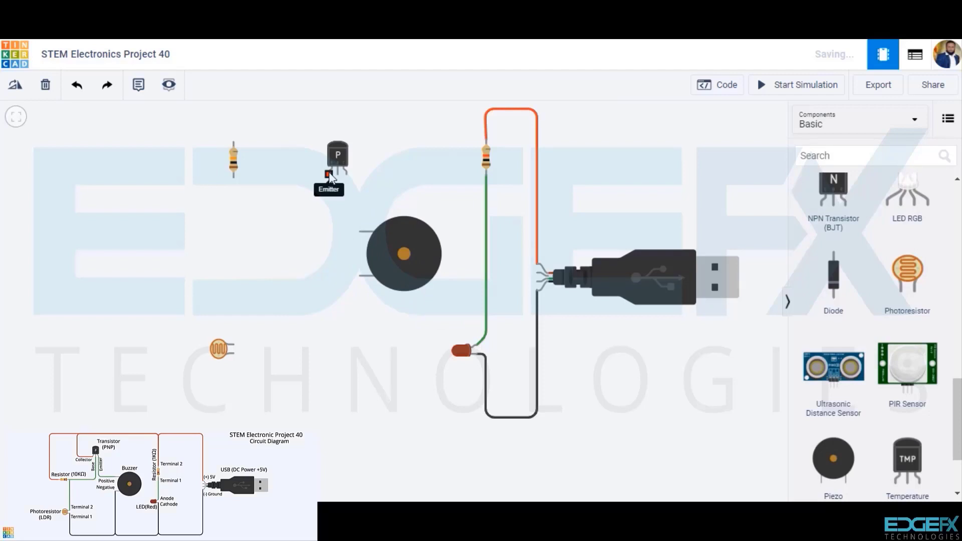
Wire the transistor's emitter over the top to the 1 kΩ resistor's upper terminal and color the wire red
{"action": "left_click", "coordinate": [329, 174]}
{"action": "left_click", "coordinate": [328, 189]}
{"action": "left_click", "coordinate": [302, 189]}
{"action": "scroll", "coordinate": [307, 104], "scroll_direction": "up", "scroll_amount": 1}
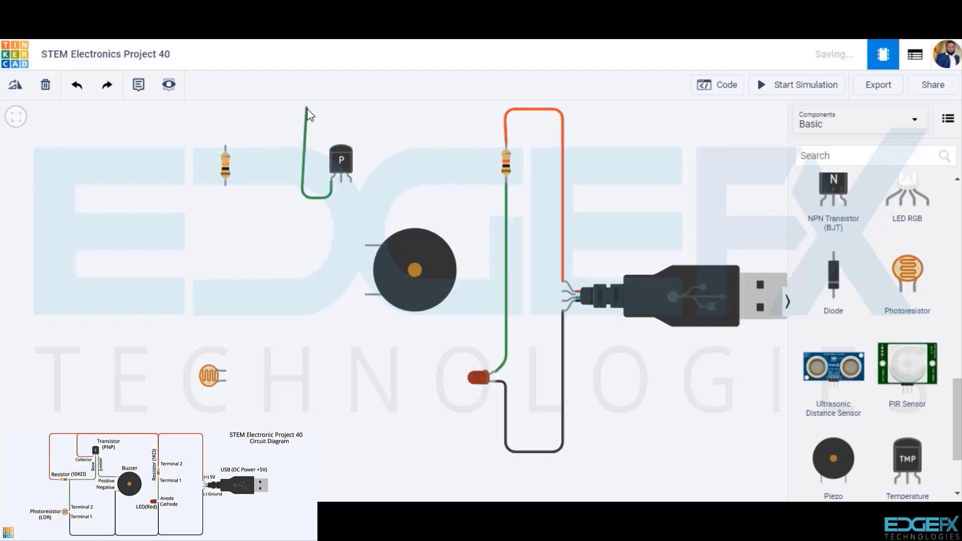
{"action": "left_click", "coordinate": [301, 111]}
{"action": "left_click", "coordinate": [506, 111]}
{"action": "left_click", "coordinate": [506, 142]}
{"action": "left_click", "coordinate": [716, 141]}
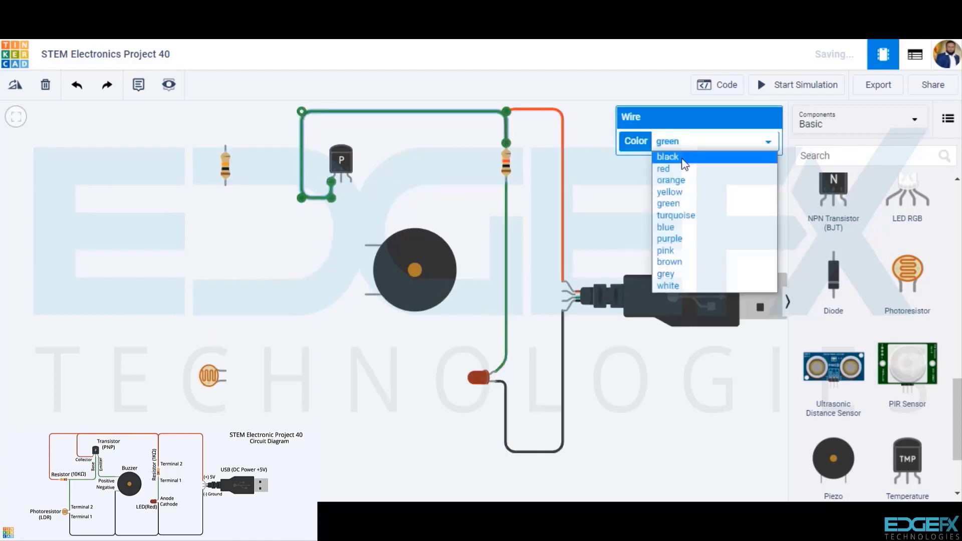
{"action": "left_click", "coordinate": [666, 165]}
{"action": "left_click", "coordinate": [376, 219]}
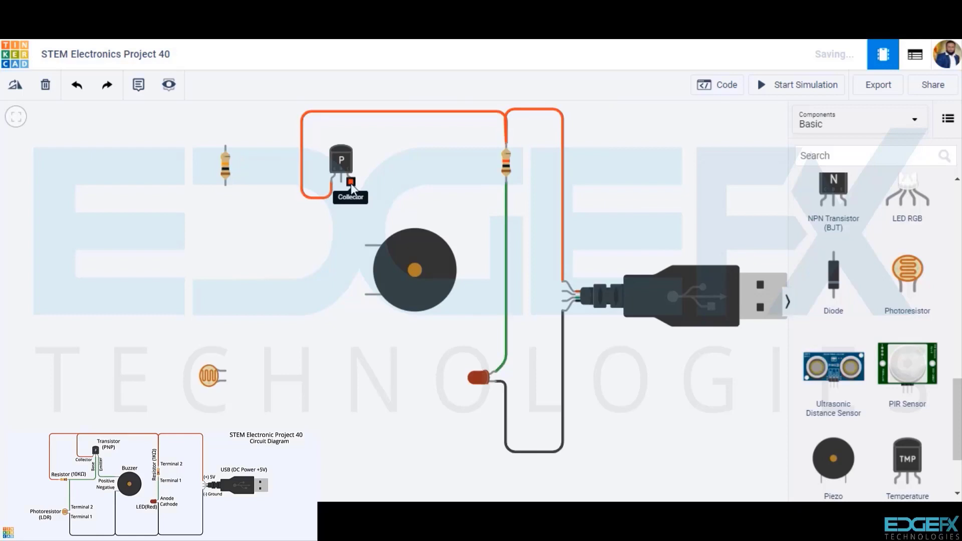
Connect the transistor's collector to the piezo's positive lead with a green wire
{"action": "left_click", "coordinate": [351, 182]}
{"action": "left_click", "coordinate": [350, 243]}
{"action": "left_click", "coordinate": [366, 245]}
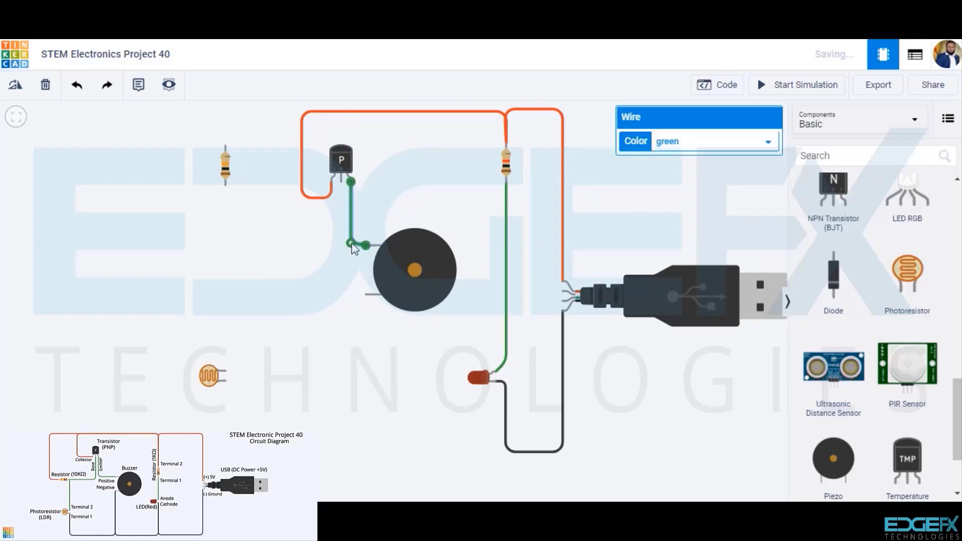
{"action": "left_click", "coordinate": [364, 299]}
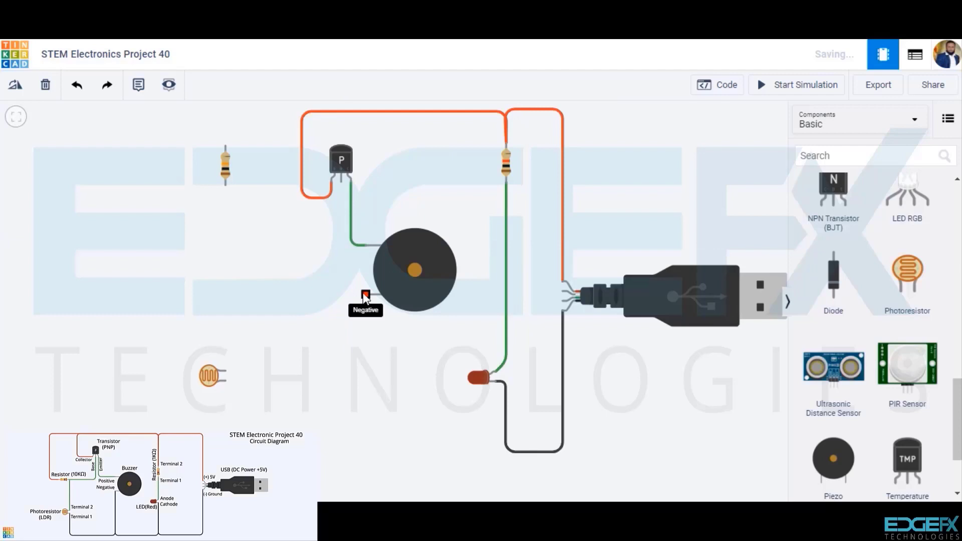
Wire the piezo's negative lead along the bottom to the LED's cathode and color the wire black
{"action": "left_click", "coordinate": [365, 297]}
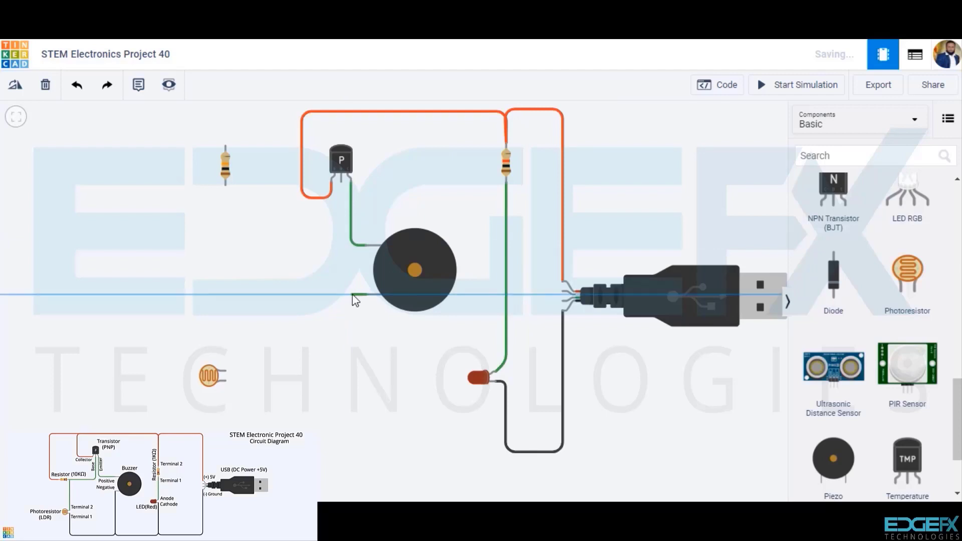
{"action": "left_click", "coordinate": [352, 295]}
{"action": "left_click", "coordinate": [352, 454]}
{"action": "left_click", "coordinate": [506, 450]}
{"action": "left_click", "coordinate": [503, 383]}
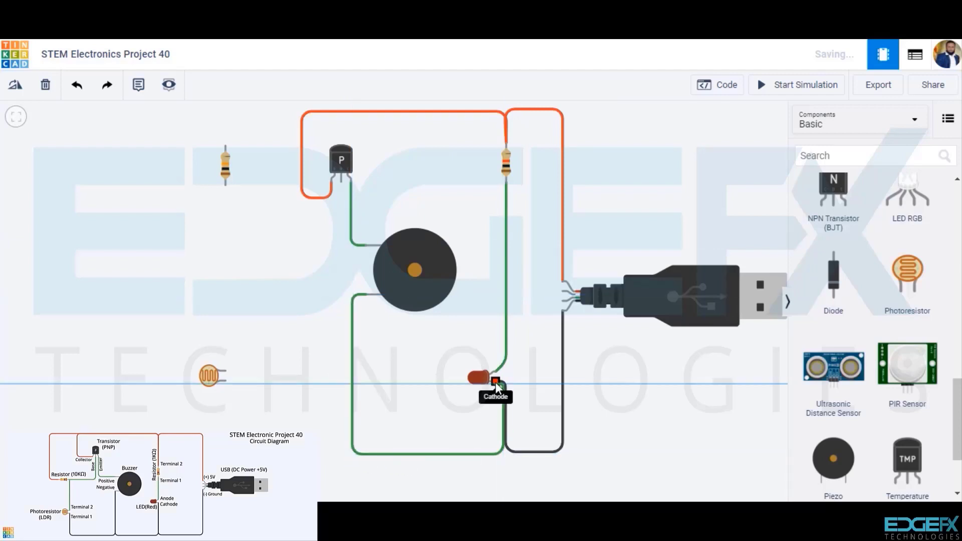
{"action": "left_click", "coordinate": [495, 382]}
{"action": "left_click", "coordinate": [711, 141]}
{"action": "left_click", "coordinate": [691, 156]}
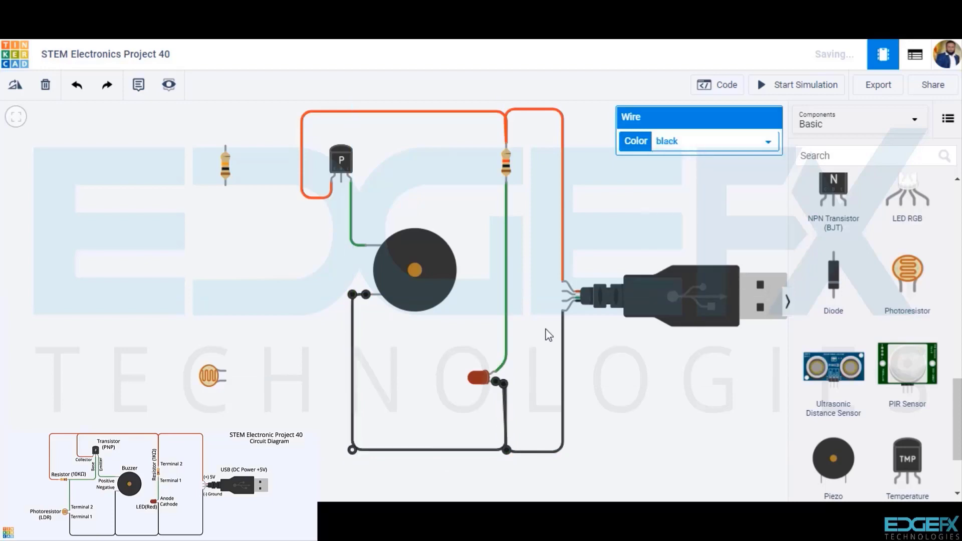
Wire the 10 kΩ resistor's upper terminal over the top to the transistor's emitter and color the wire red
{"action": "left_click", "coordinate": [225, 146]}
{"action": "left_click", "coordinate": [225, 111]}
{"action": "left_click", "coordinate": [303, 110]}
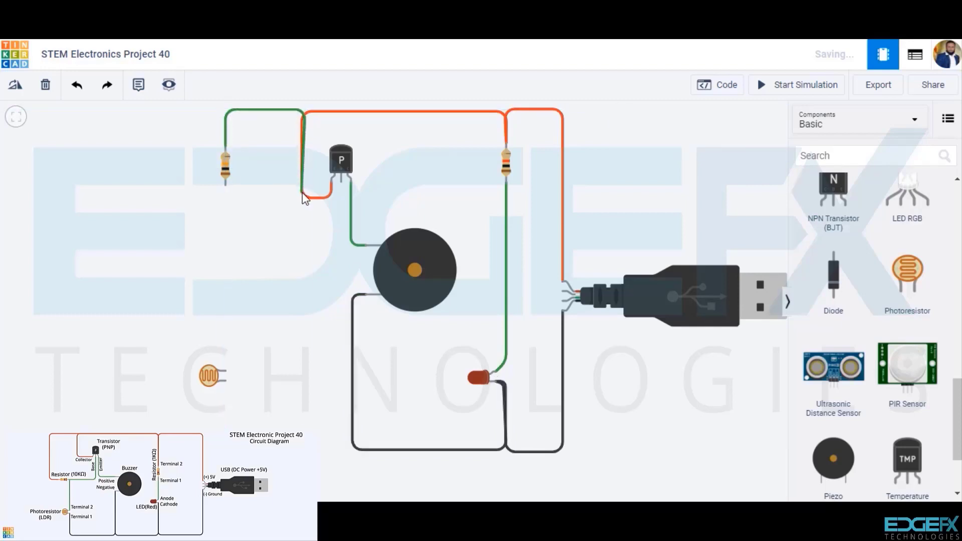
{"action": "left_click", "coordinate": [303, 193]}
{"action": "left_click", "coordinate": [332, 196]}
{"action": "left_click", "coordinate": [331, 183]}
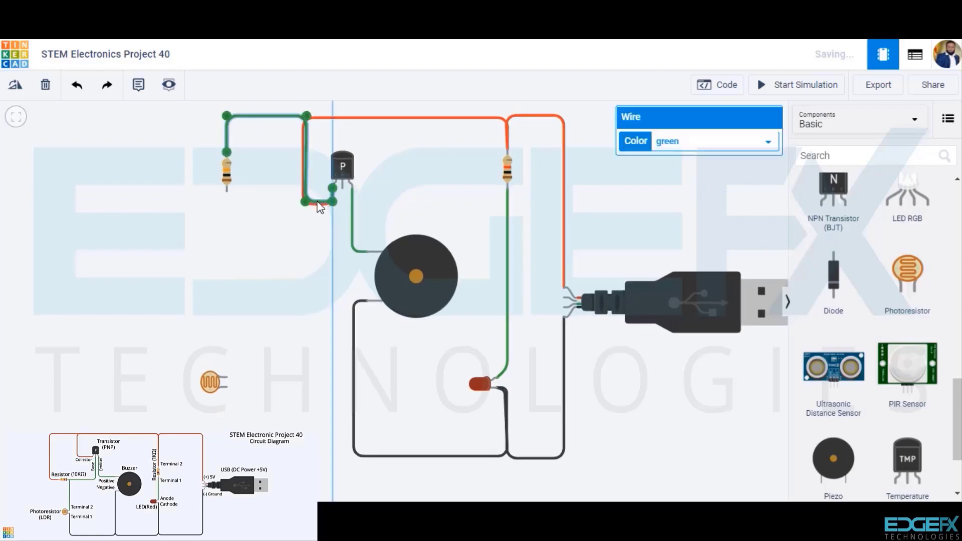
{"action": "left_click", "coordinate": [699, 142]}
{"action": "left_click", "coordinate": [667, 167]}
{"action": "left_click", "coordinate": [265, 210]}
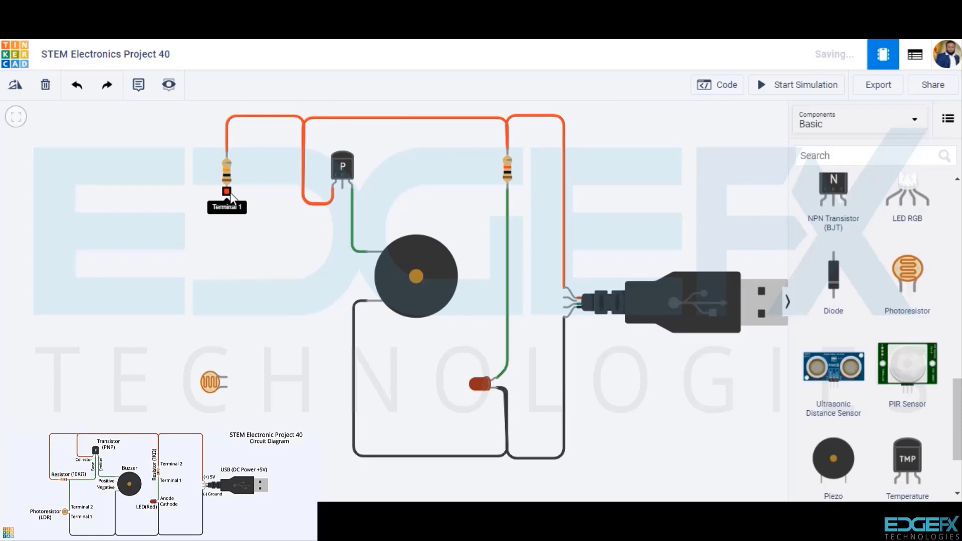
Connect the 10 kΩ resistor's lower terminal (Terminal 1) to the transistor's base with a green wire
{"action": "left_click", "coordinate": [226, 191]}
{"action": "left_click", "coordinate": [228, 245]}
{"action": "left_click", "coordinate": [342, 246]}
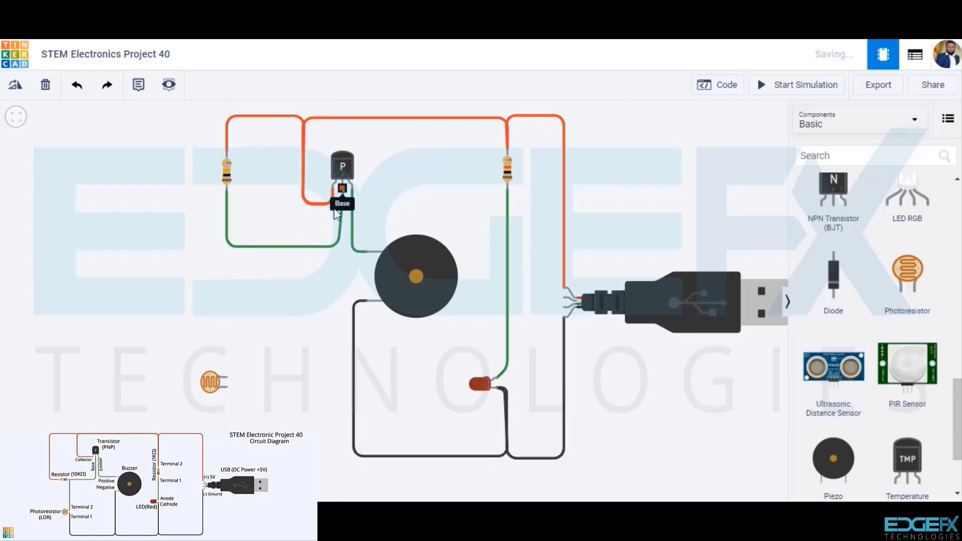
{"action": "left_click", "coordinate": [342, 186]}
{"action": "left_click", "coordinate": [306, 276]}
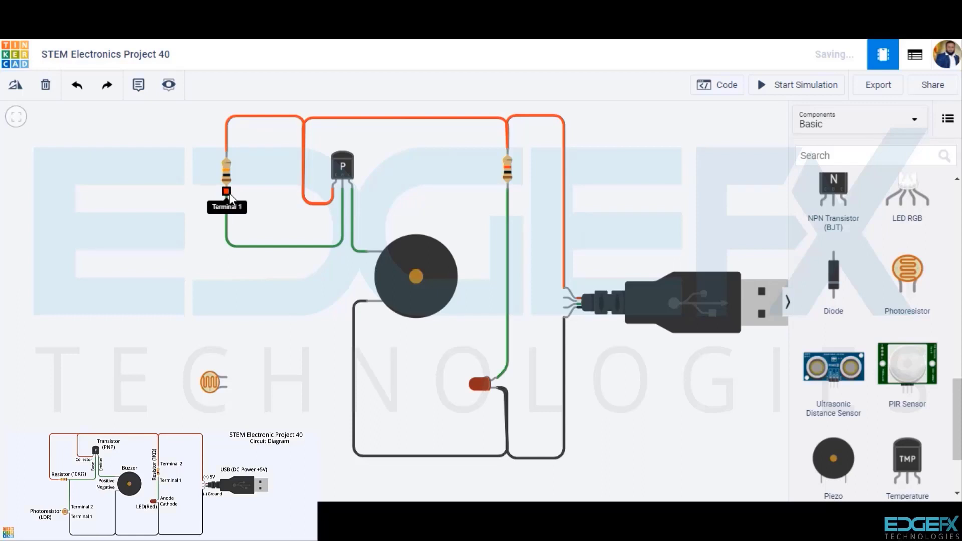
Connect Terminal 1 of the 10 kΩ resistor straight down to the photoresistor's upper terminal with a green wire
{"action": "left_click", "coordinate": [227, 193]}
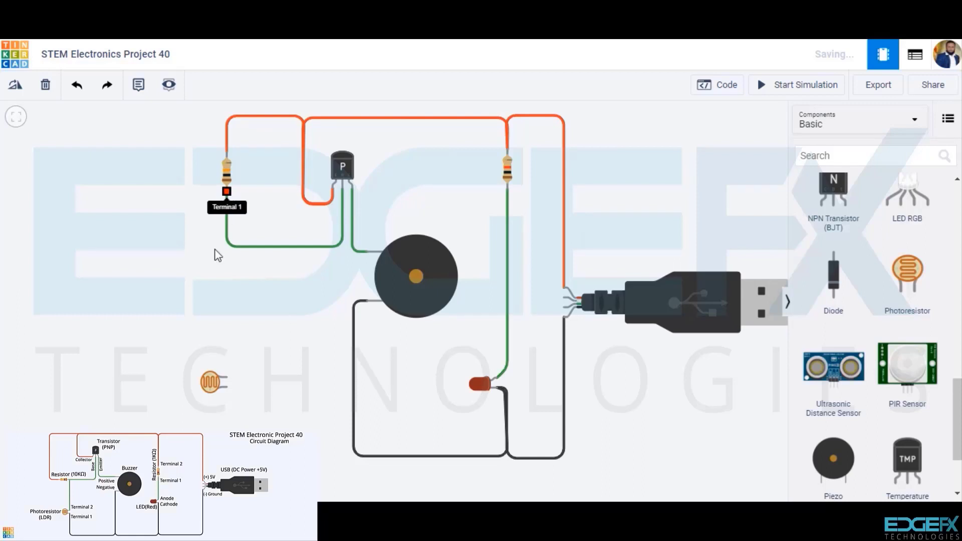
{"action": "left_click", "coordinate": [227, 376]}
{"action": "left_click", "coordinate": [252, 374]}
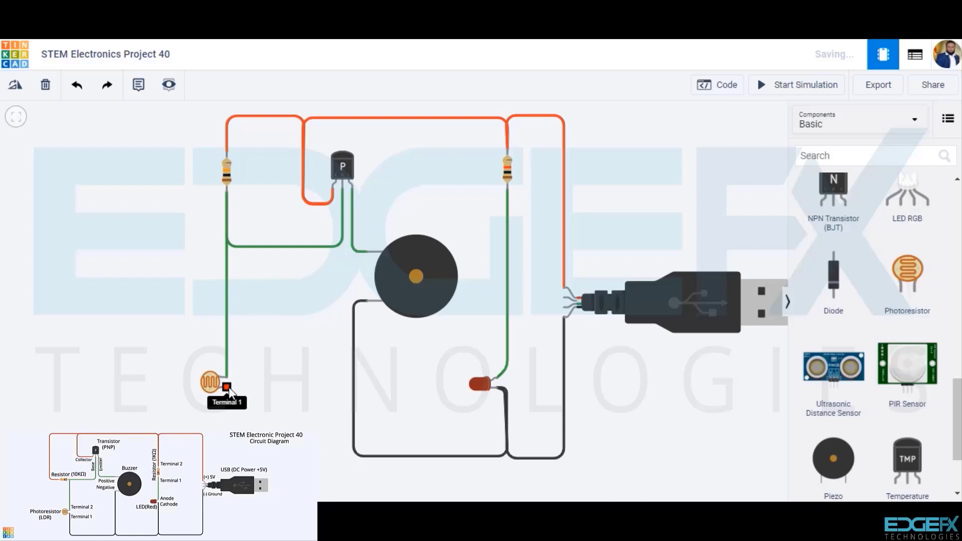
Wire the photoresistor's Terminal 1 along the bottom to the piezo's negative lead and color the wire black
{"action": "left_click", "coordinate": [227, 387]}
{"action": "left_click", "coordinate": [227, 458]}
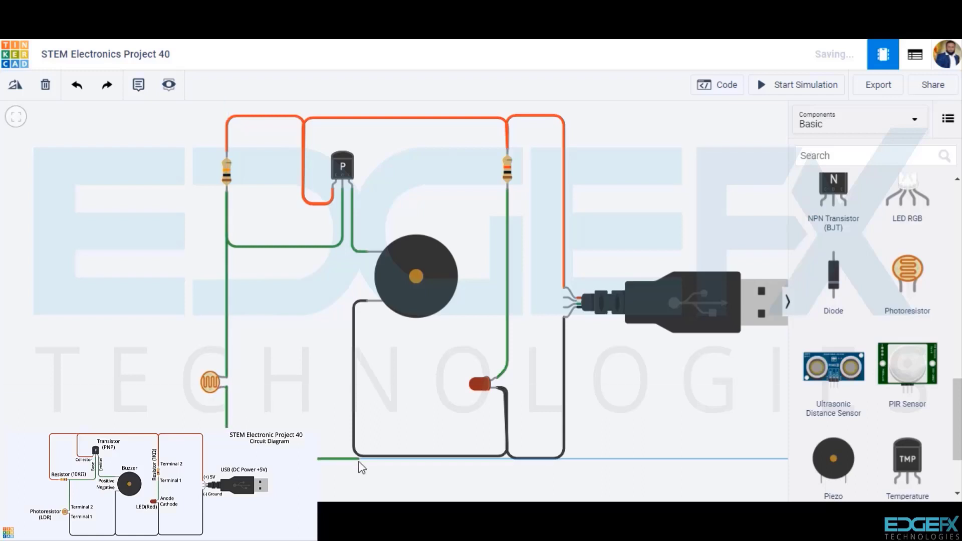
{"action": "left_click", "coordinate": [357, 455]}
{"action": "left_click", "coordinate": [357, 301]}
{"action": "left_click", "coordinate": [367, 301]}
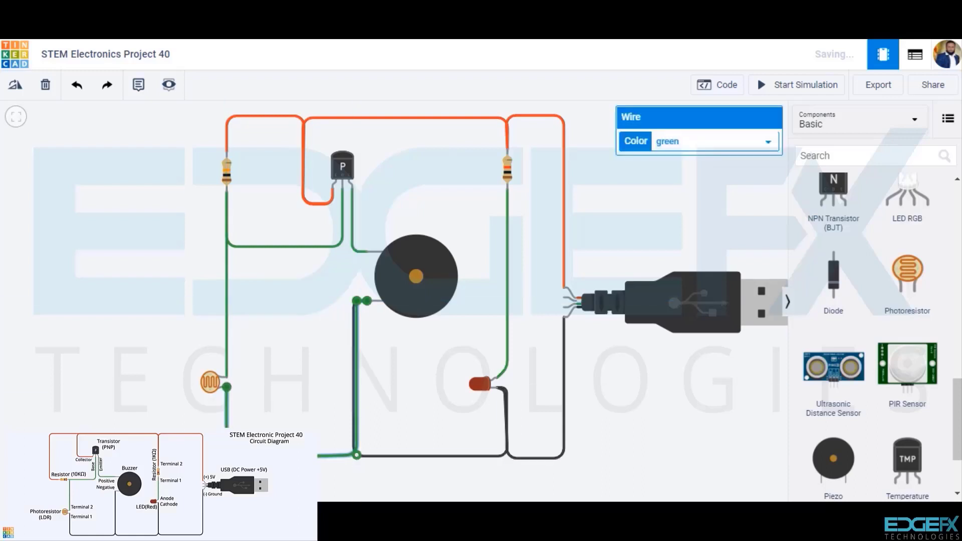
{"action": "left_click", "coordinate": [672, 142]}
{"action": "left_click", "coordinate": [661, 157]}
{"action": "left_click", "coordinate": [297, 358]}
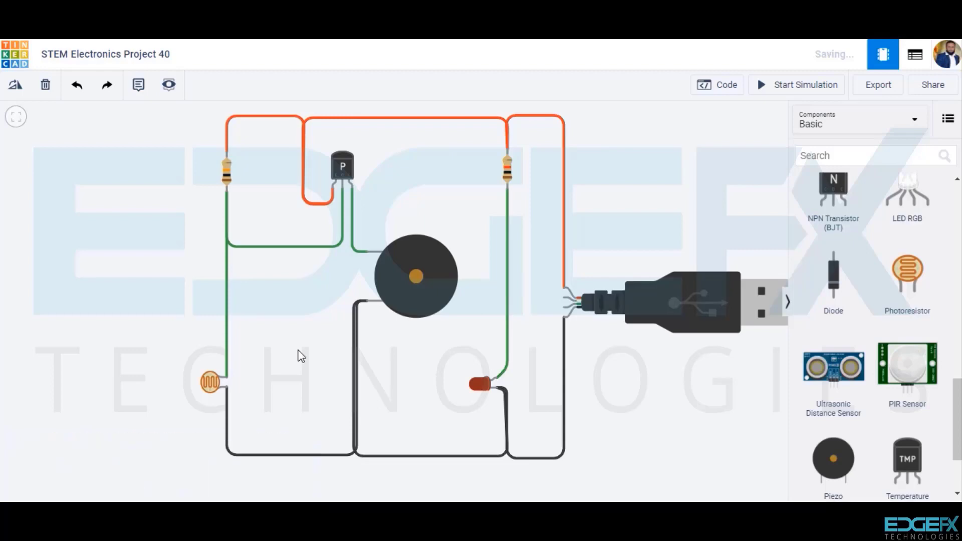
Start the simulation and test the photoresistor by raising its light level to maximum and lowering it to minimum
{"action": "left_click", "coordinate": [769, 85]}
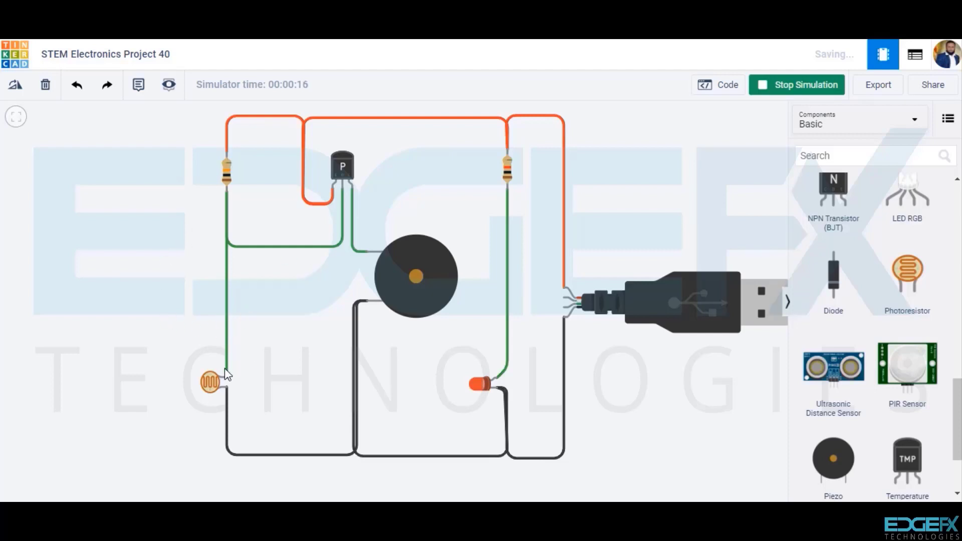
{"action": "left_click", "coordinate": [214, 382]}
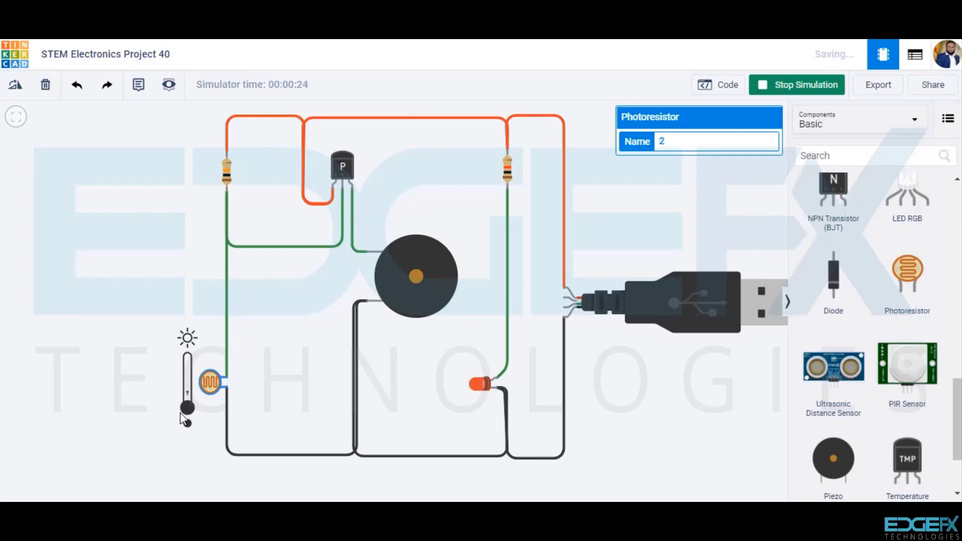
{"action": "left_click_drag", "start_coordinate": [188, 408], "coordinate": [215, 344]}
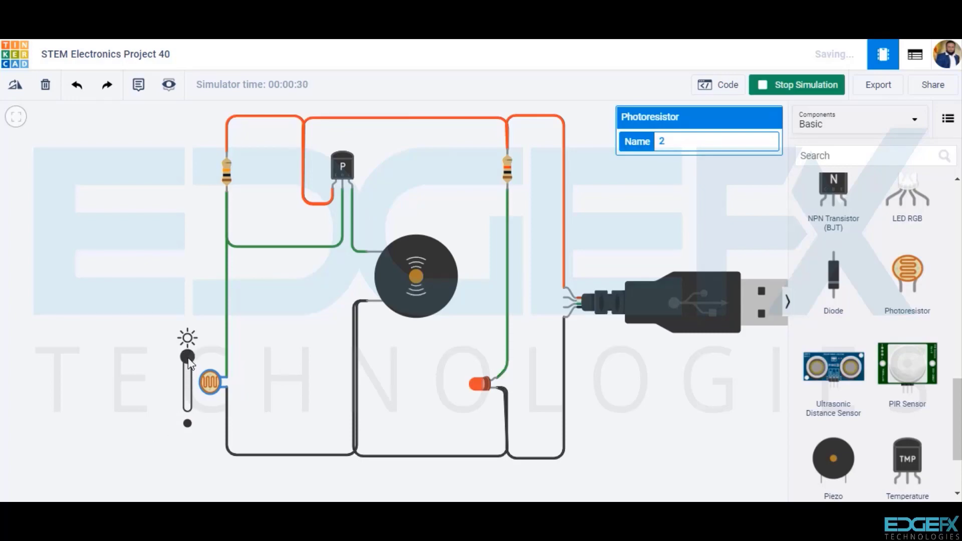
{"action": "left_click_drag", "start_coordinate": [189, 360], "coordinate": [189, 421]}
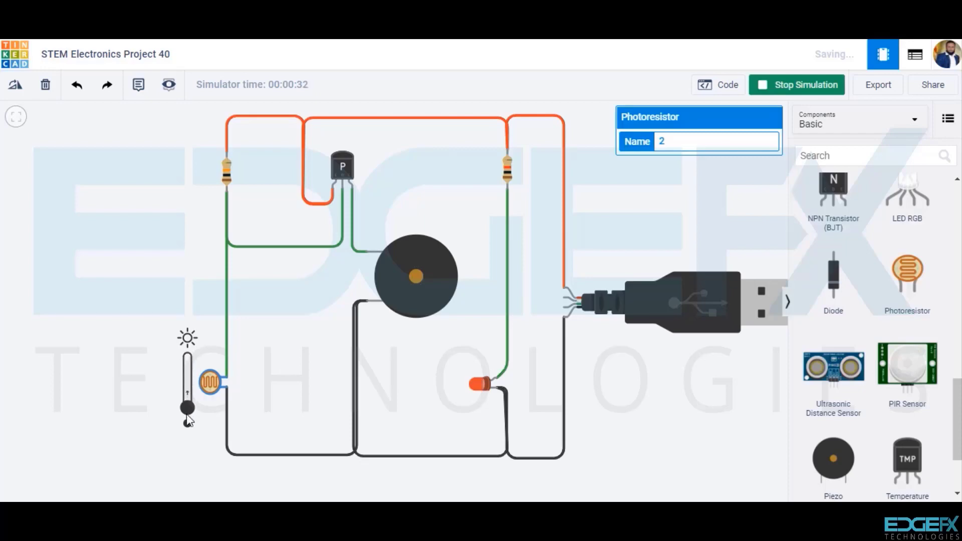